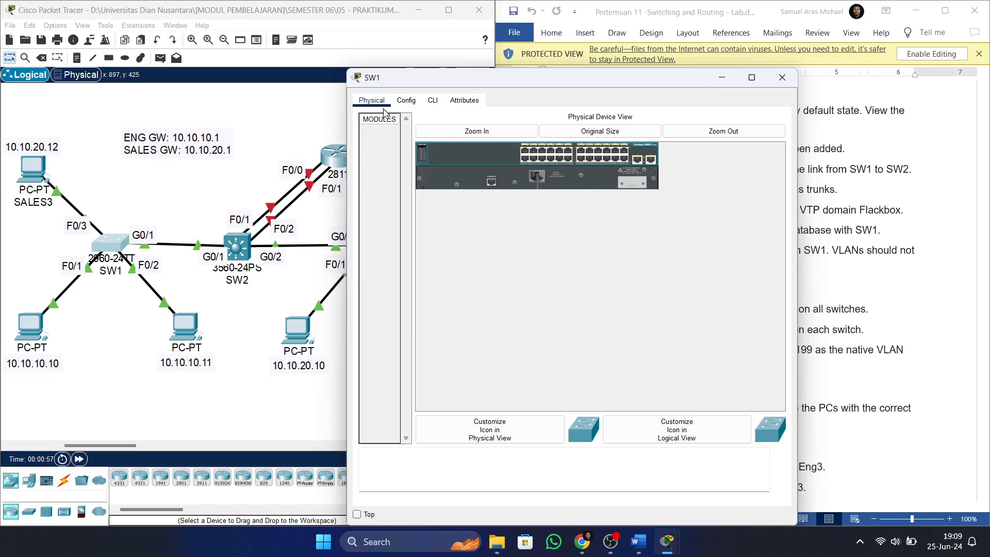
- Display the VLAN database on SW1 from privileged EXEC mode with show vlan brief
click(426, 106)
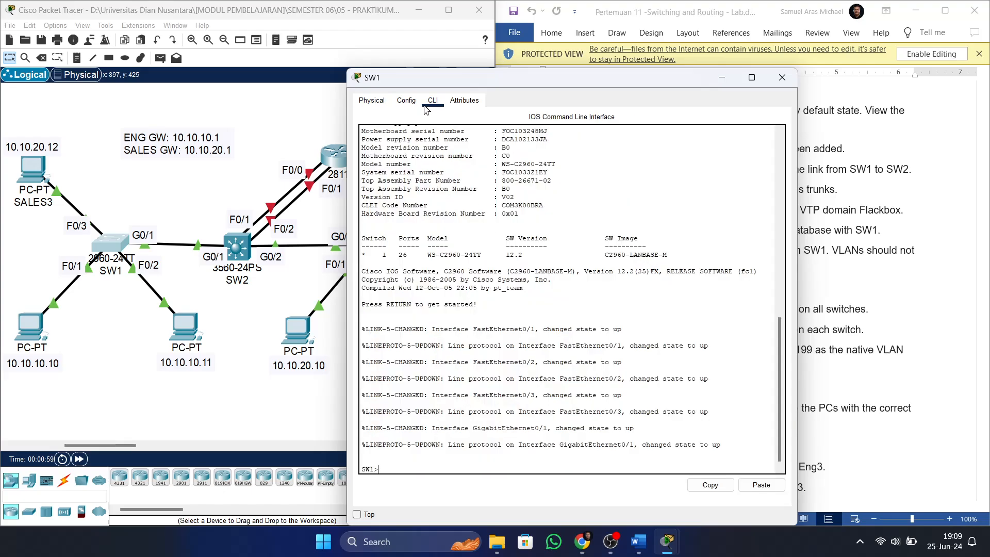
text(en)
key(Return)
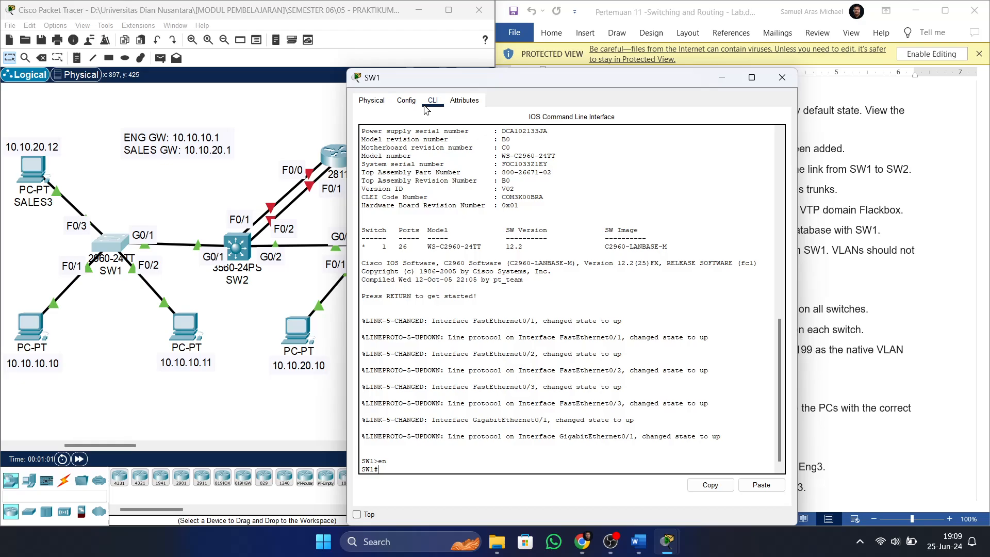
text(show vlan brief)
key(Return)
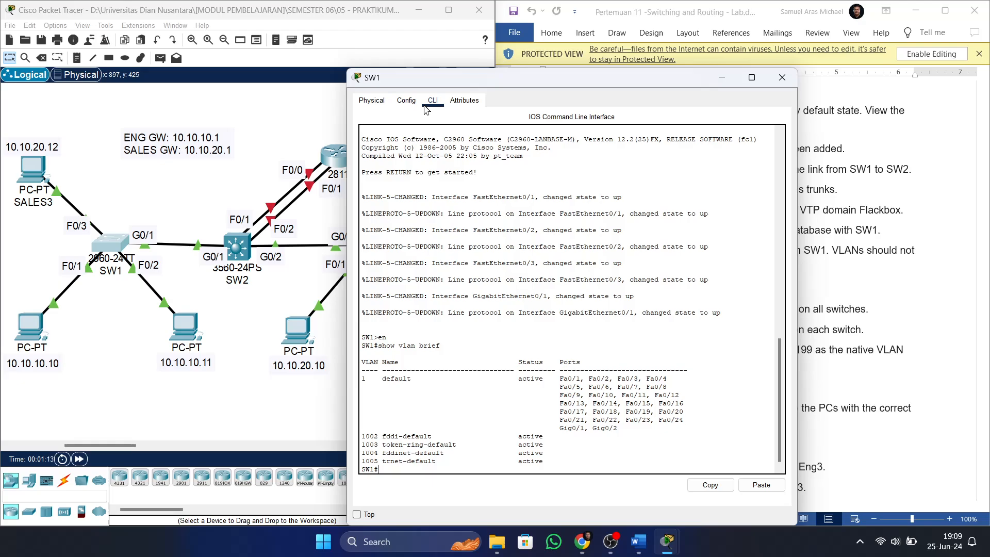
- Display the full switchport status of SW1's gig0/1 interface, the link towards SW2
text(show interface gig0/1 switchpo)
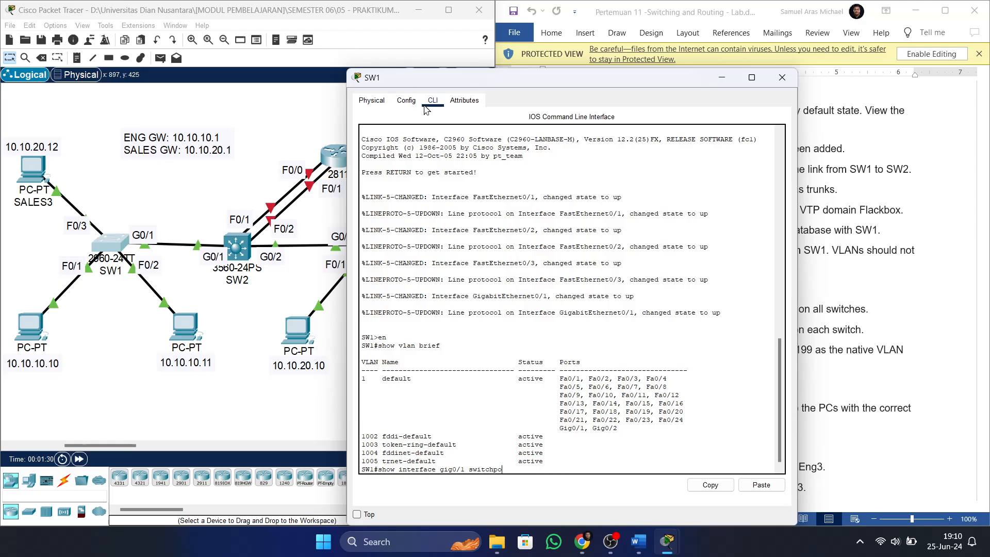
text(rt)
key(Return)
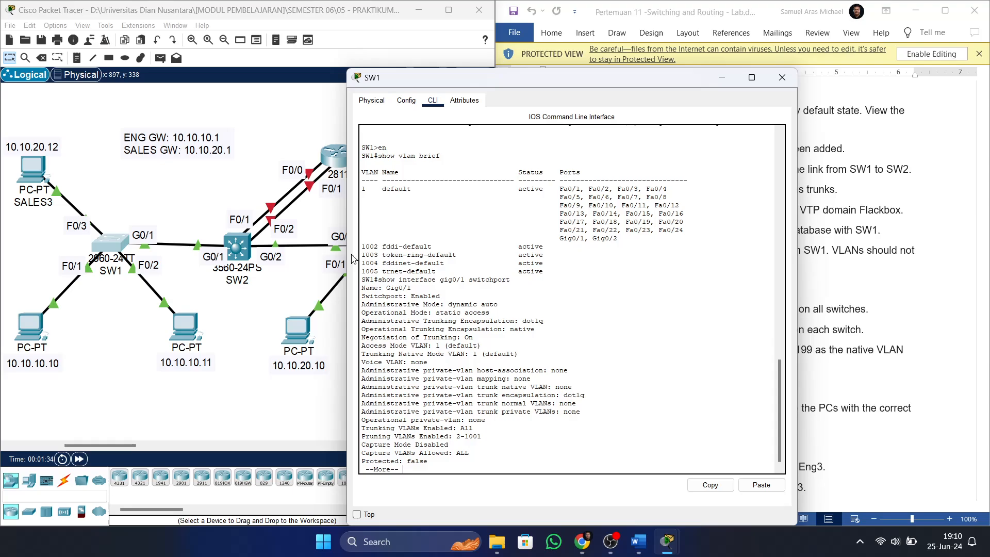
key(space)
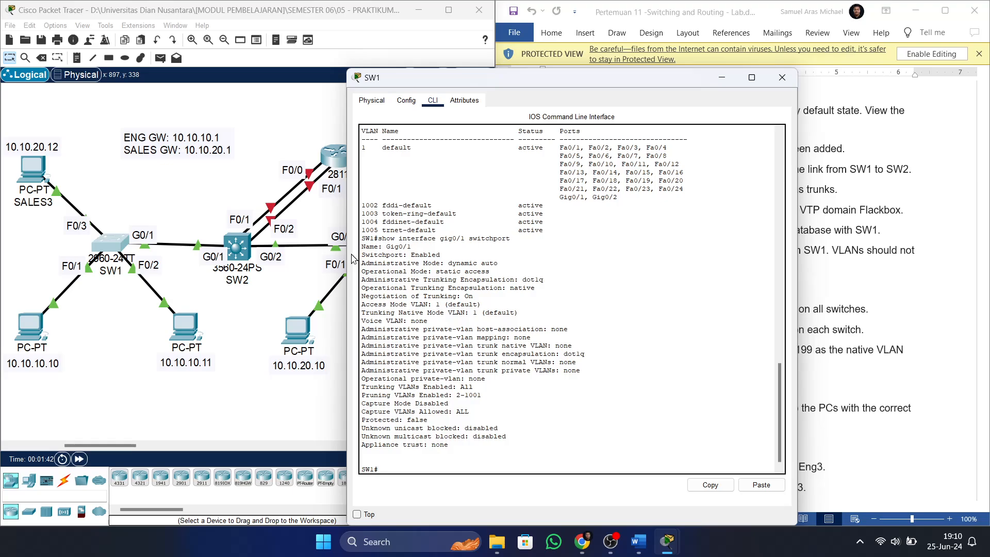
- Configure SW1's g0/1 interface as a trunk port and close the SW1 window
text(conf t)
key(Return)
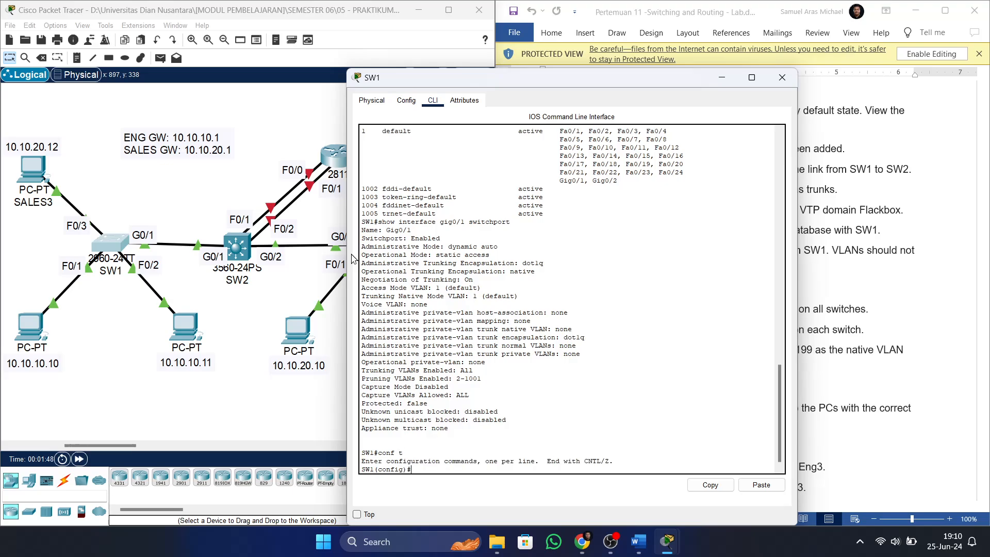
text(int g0/1)
key(Return)
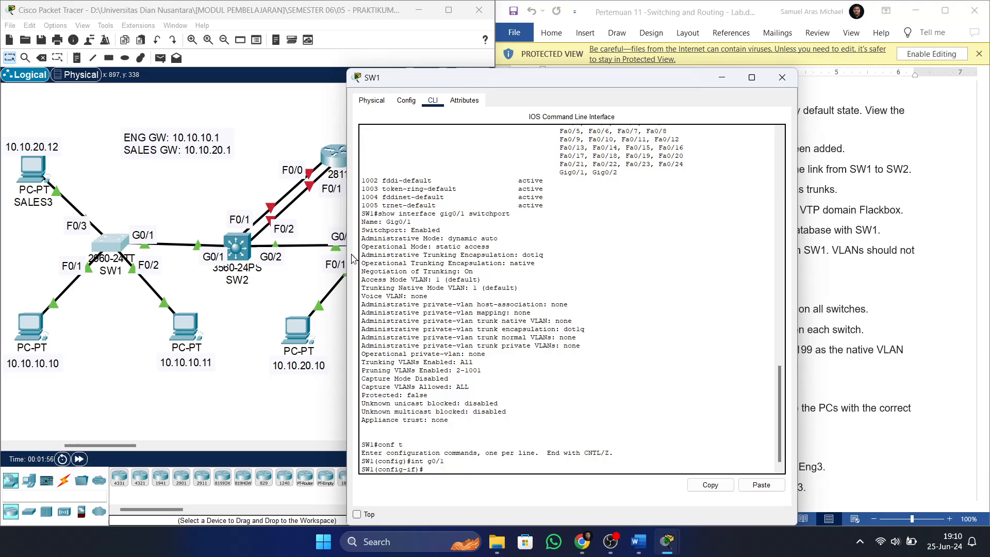
text(switch mode trunk)
key(Return)
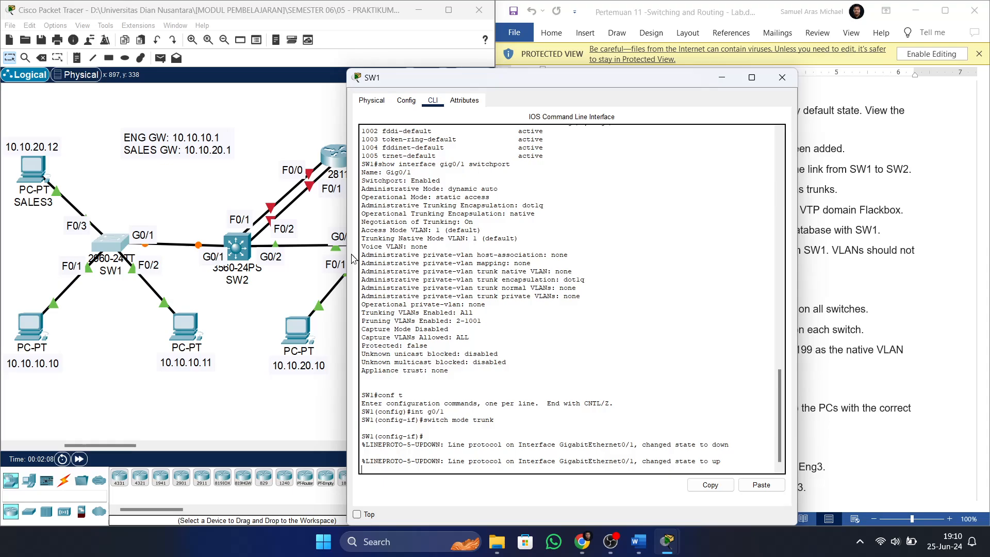
click(781, 78)
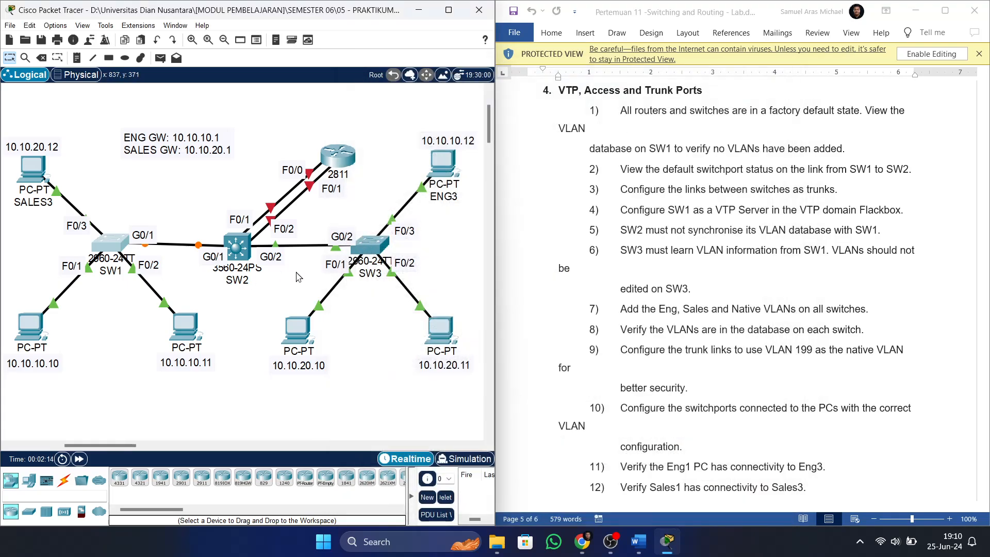
- Open SW2's command line and enter interface configuration mode for g0/1
click(246, 251)
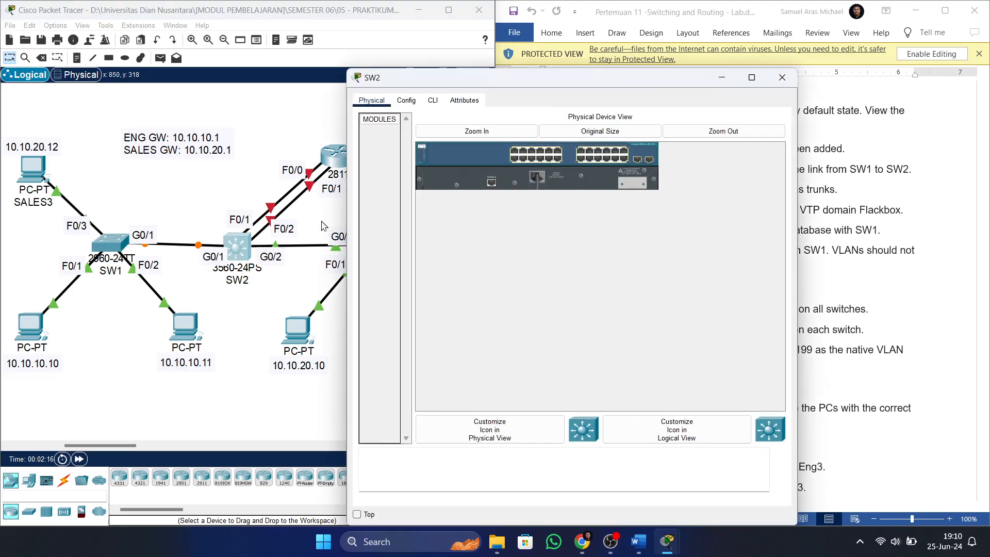
click(433, 102)
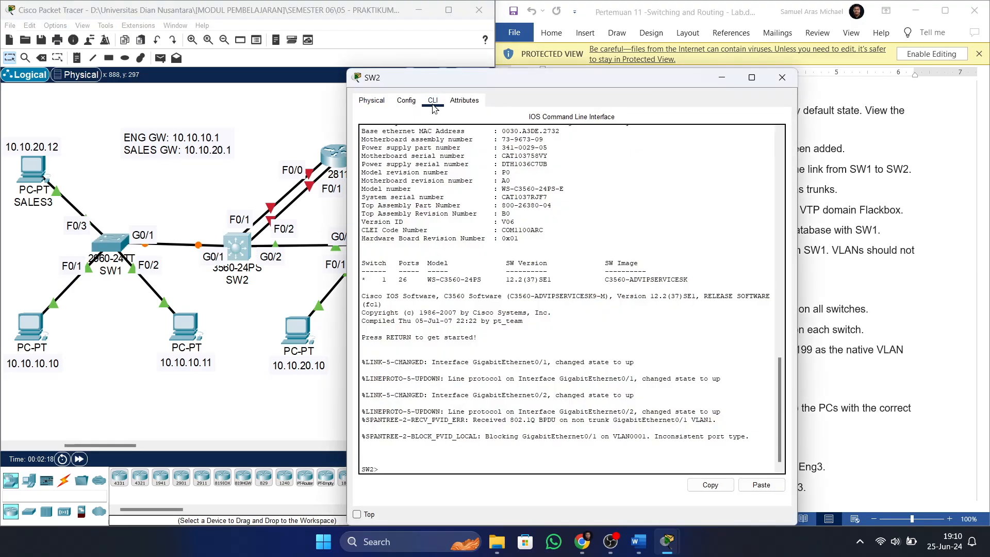
text(en)
key(Return)
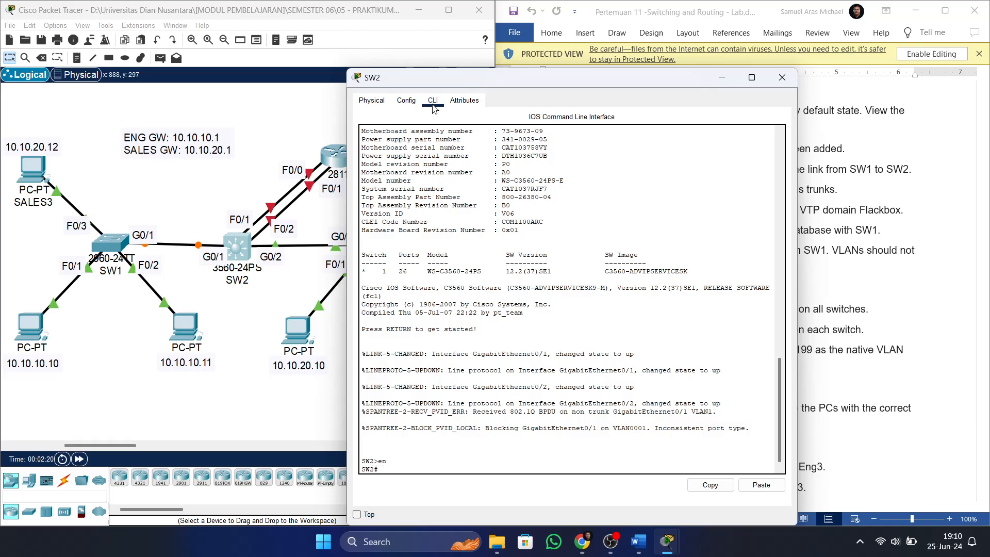
text(conf t)
key(Return)
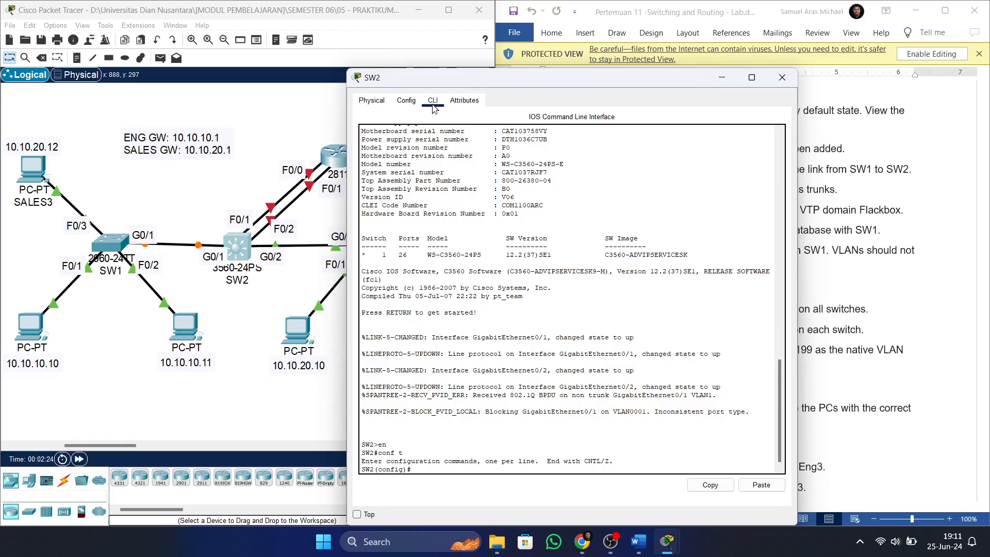
text(int g0/1)
key(Return)
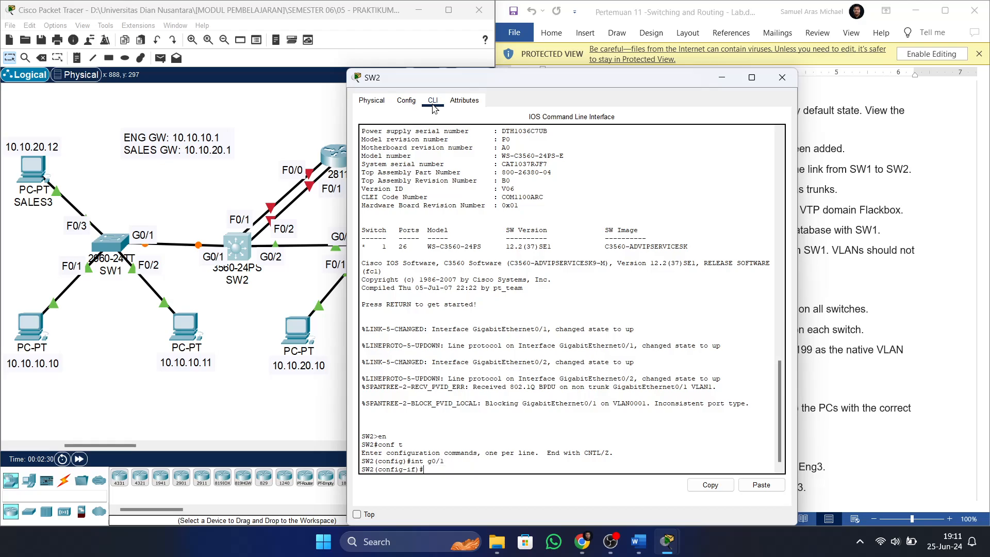
- Set the trunk encapsulation to dot1q and the switchport mode to trunk on SW2's g0/1 interface
text(switch trun)
key(Return)
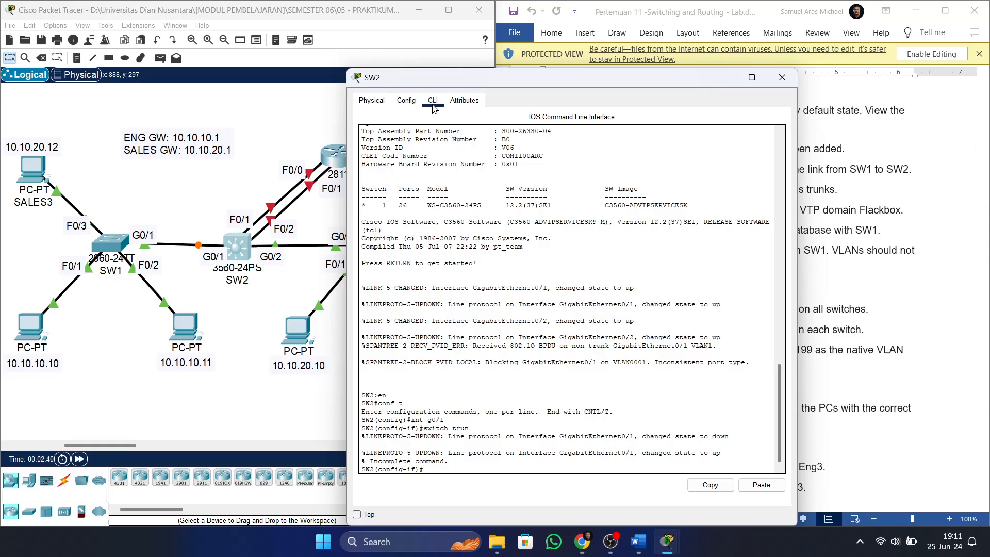
text(switch tru)
text(nk)
text( encs)
text(ap)
text( d)
text(ot1)
text(q)
key(Return)
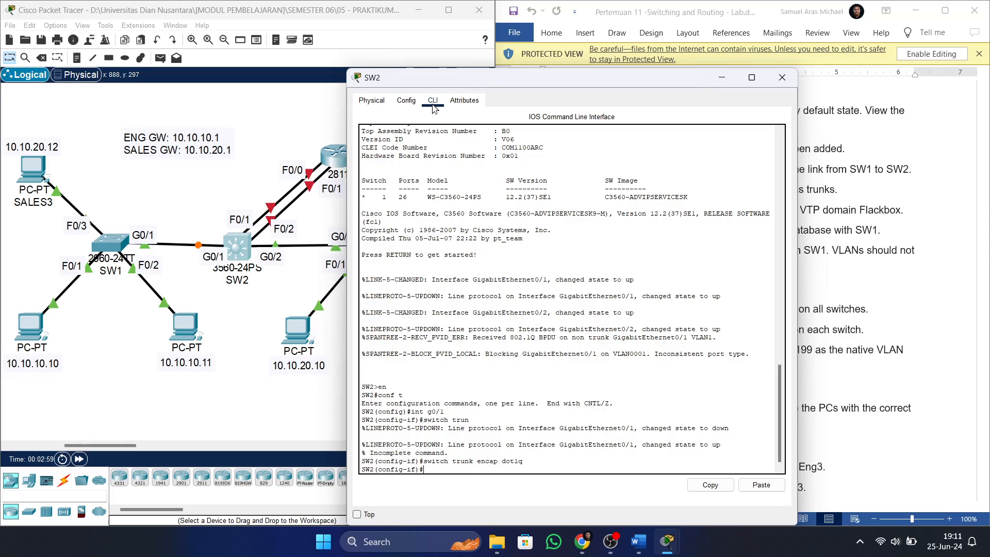
text(switch mode trunk)
key(Return)
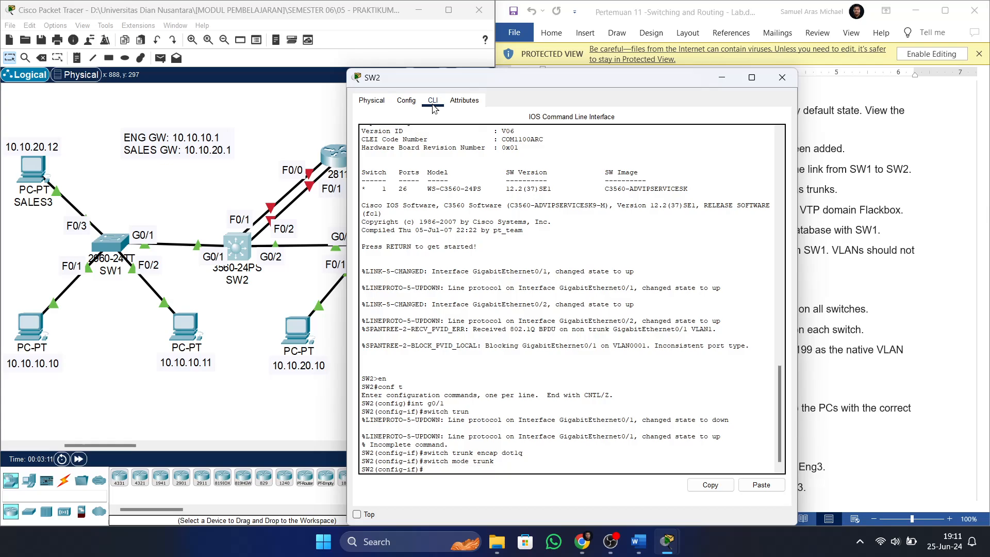
- Configure SW2's g0/2 interface as a trunk with dot1q encapsulation and close the SW2 window
text(int g0/2)
key(Return)
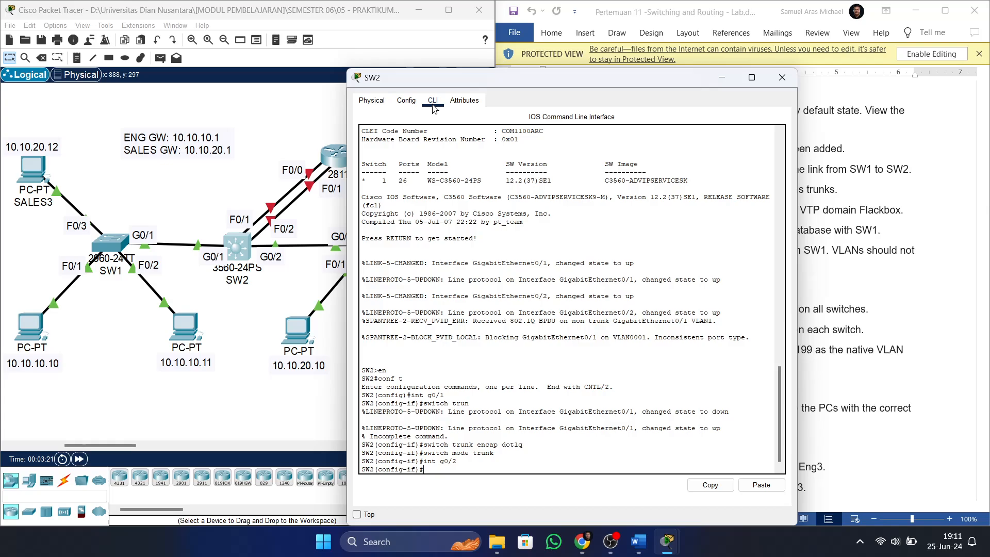
text(switch mode trunk)
key(Up)
key(Up)
key(Up)
key(Return)
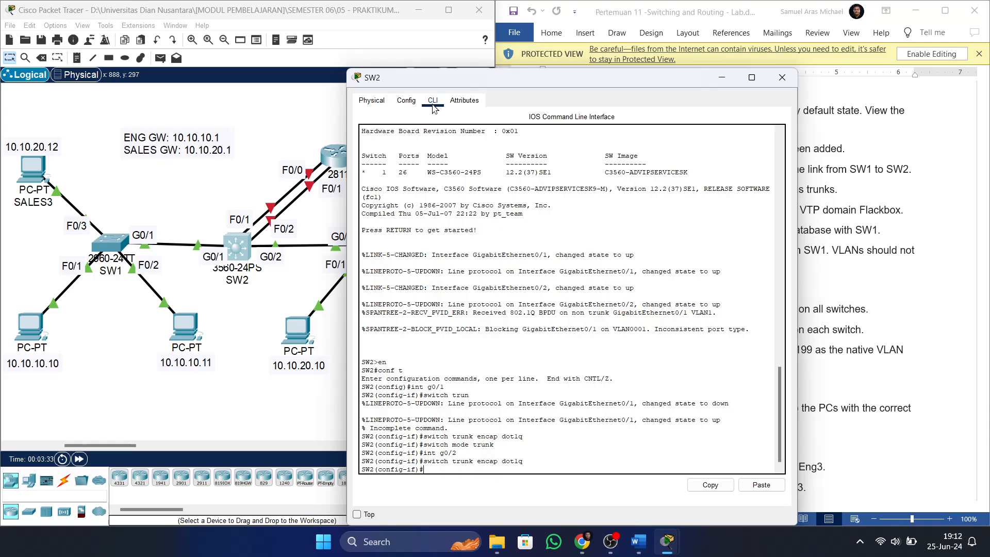
key(Up)
key(Up)
key(Up)
key(Return)
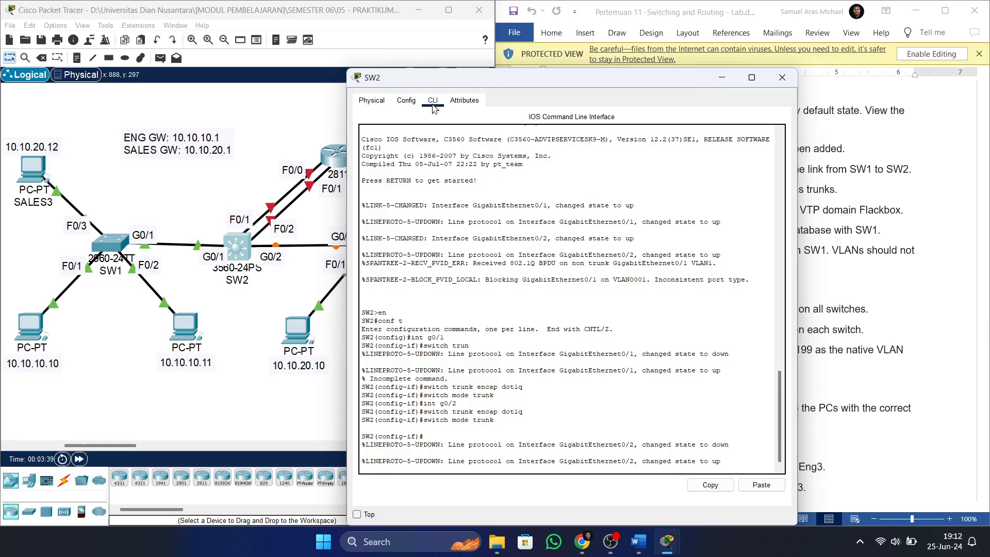
click(782, 78)
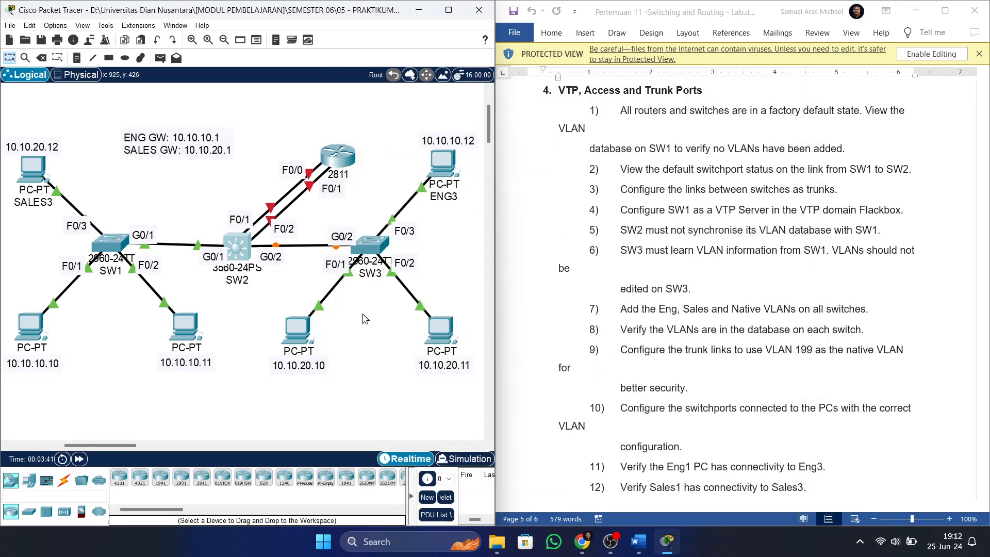
- Open SW3's command line and enter global configuration mode
click(370, 243)
click(438, 104)
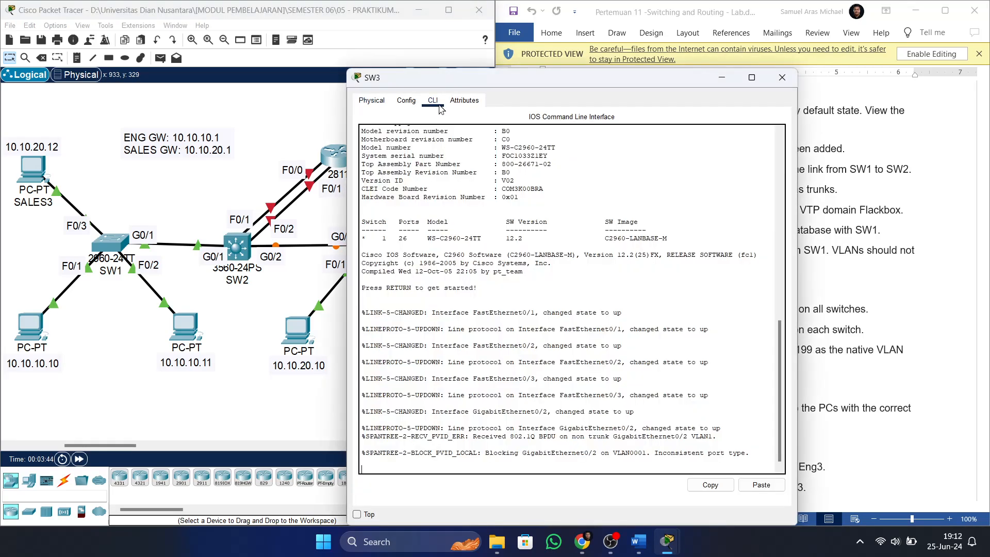
key(Return)
text(en)
key(Return)
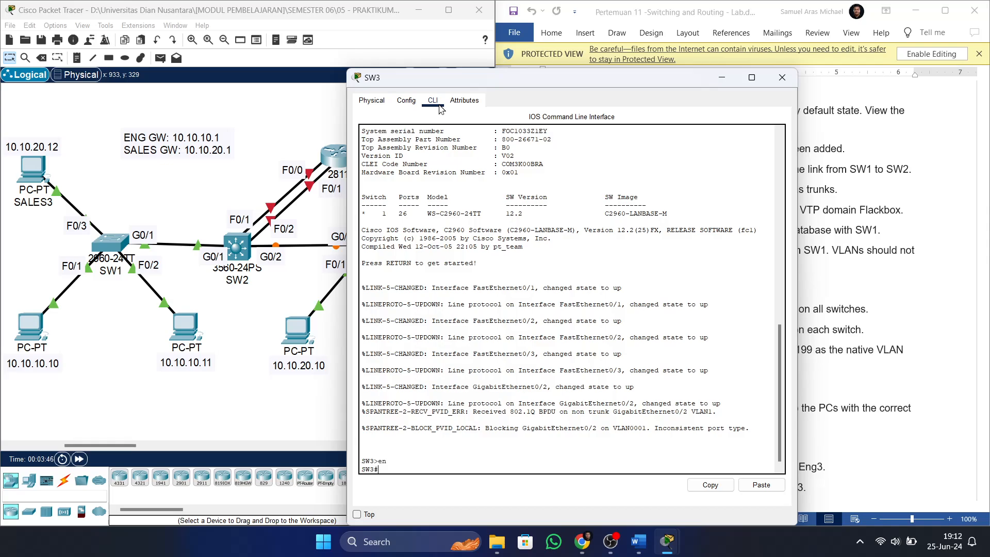
text(conf t)
key(Return)
- Configure SW3's g0/2 interface as a trunk port and close the SW3 window
text(int)
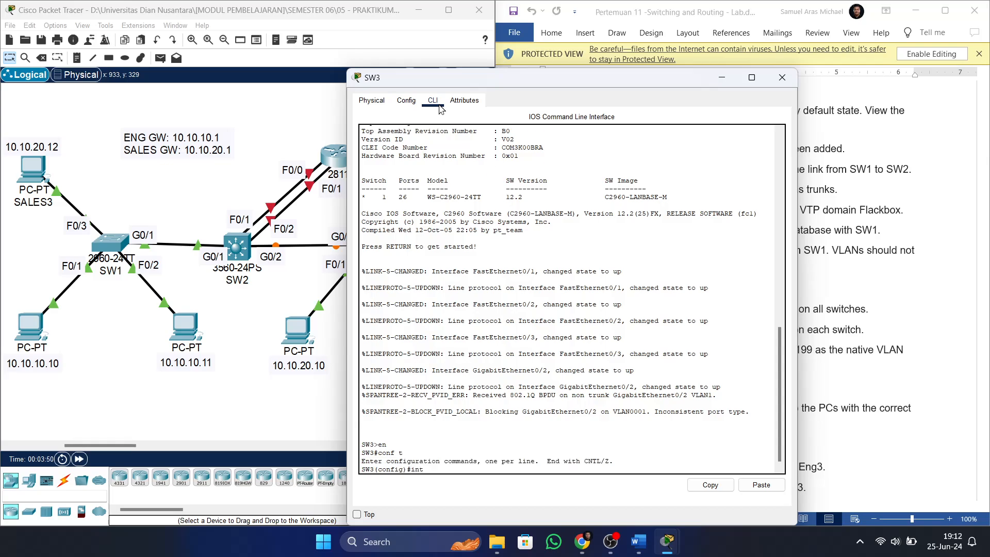
text( g0/2)
click(253, 124)
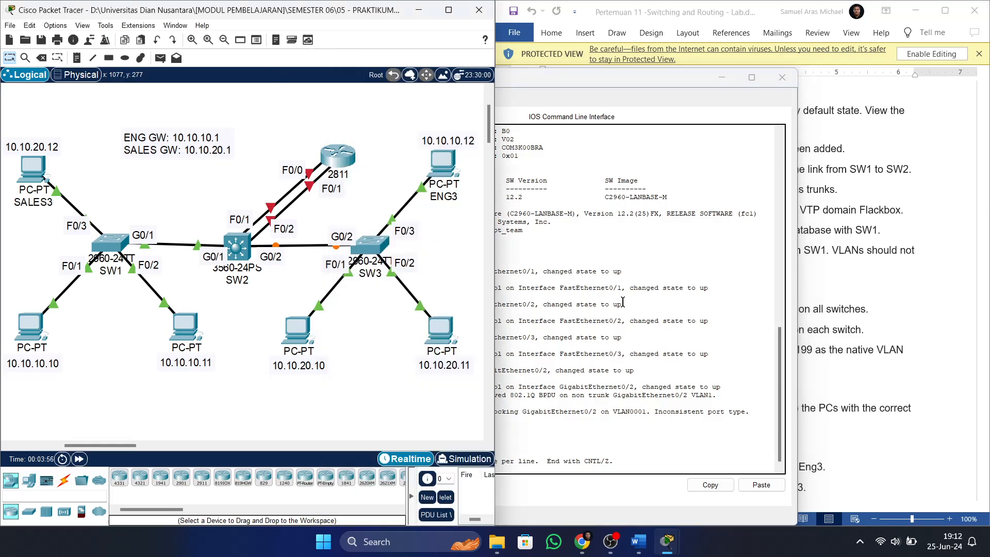
click(616, 376)
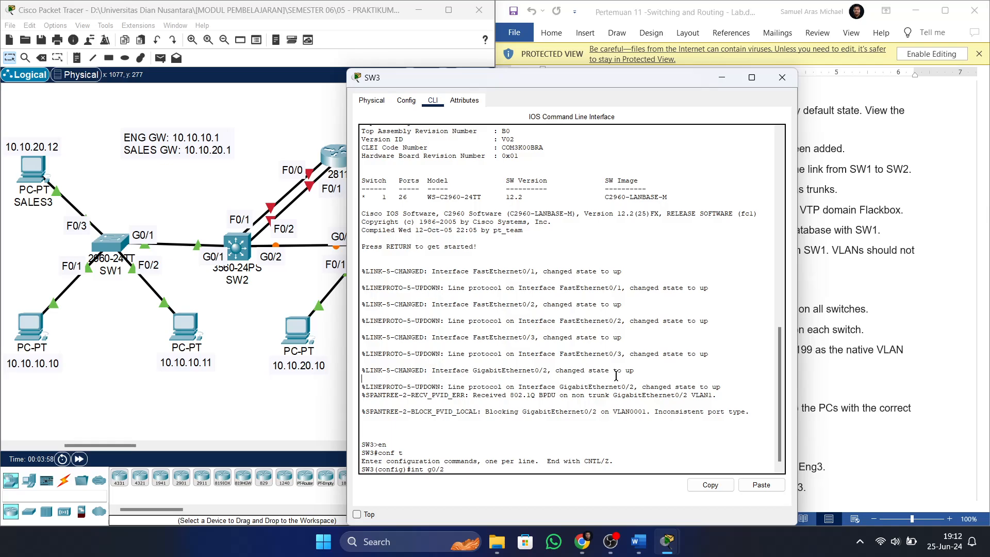
text(/2)
key(Return)
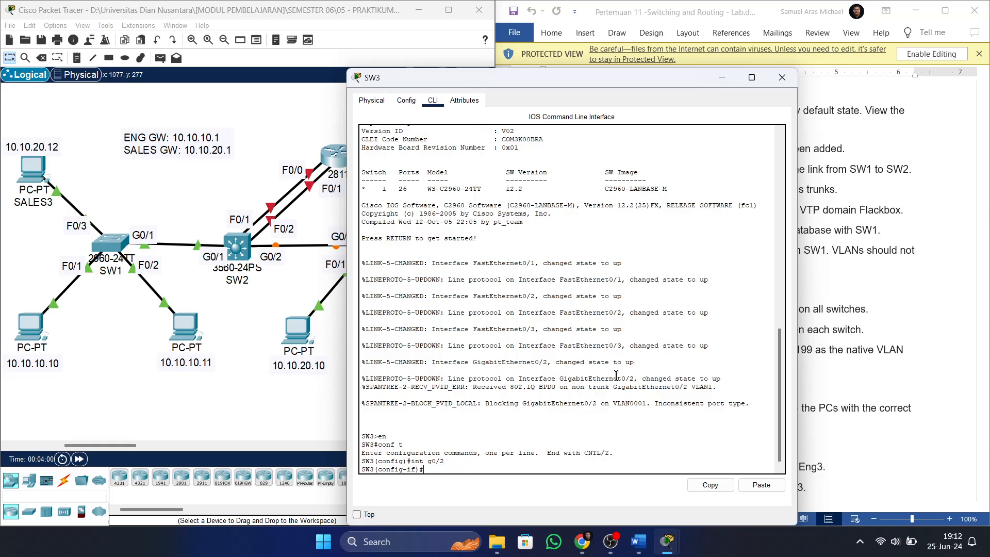
text(switch mode trunk)
key(Return)
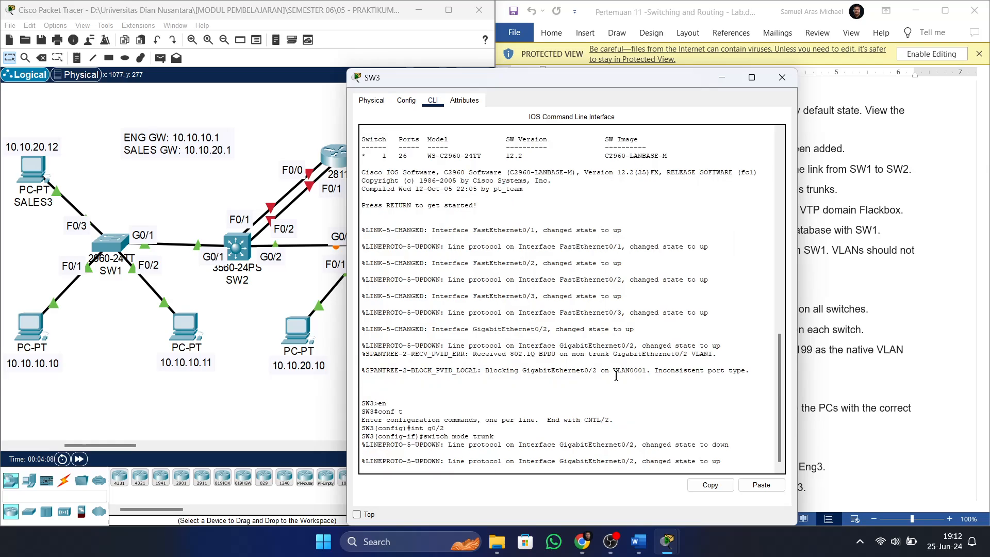
key(Return)
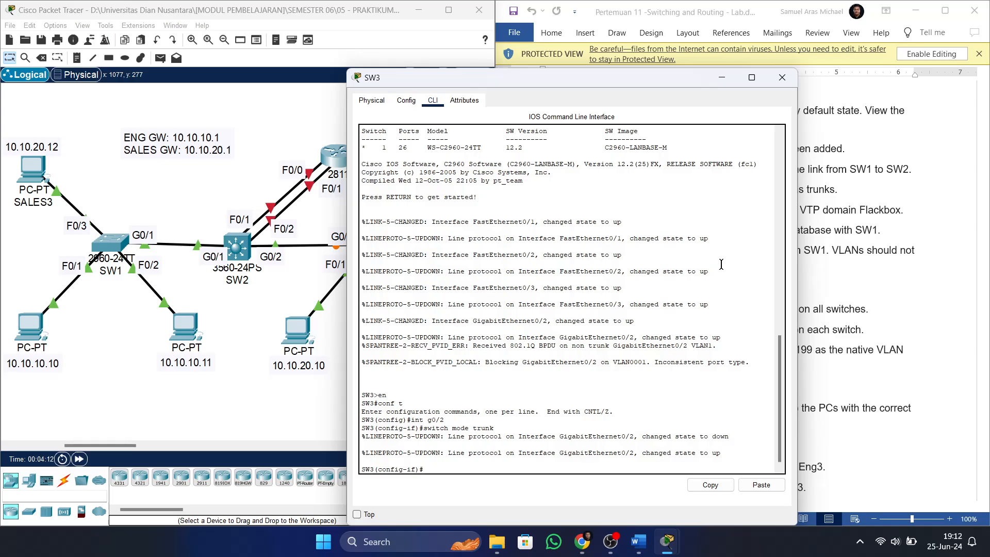
click(781, 78)
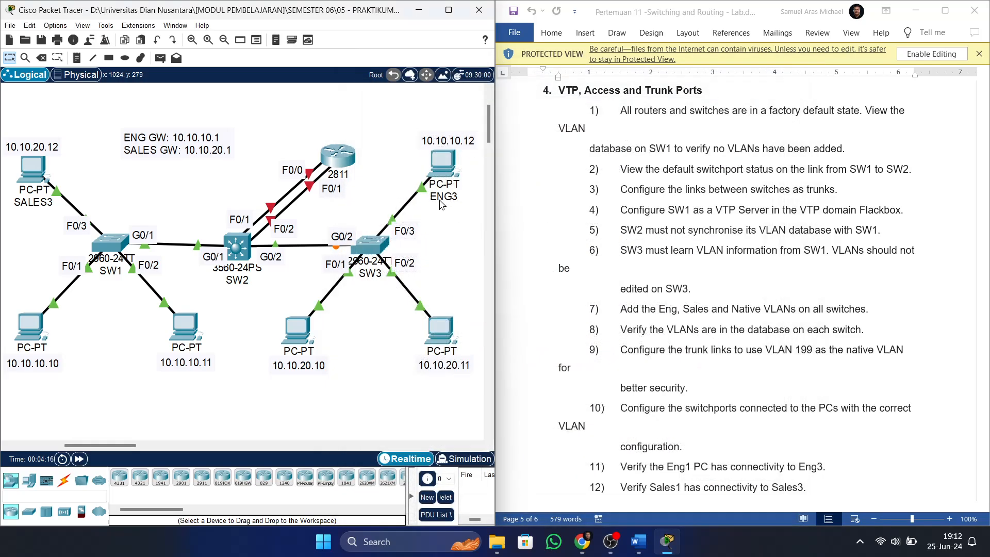
- Set the VTP domain to Flackbox and the VTP mode to server on SW1
click(110, 251)
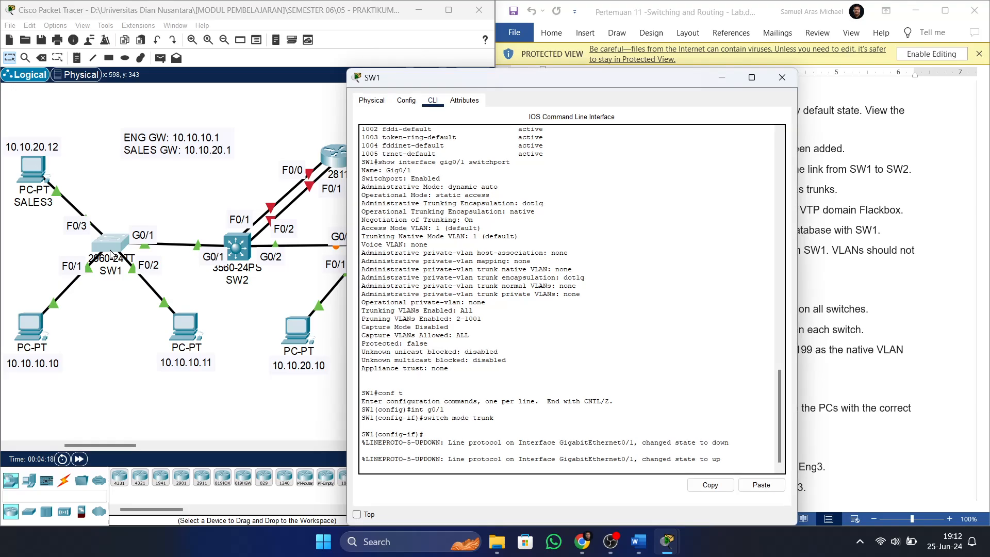
key(Return)
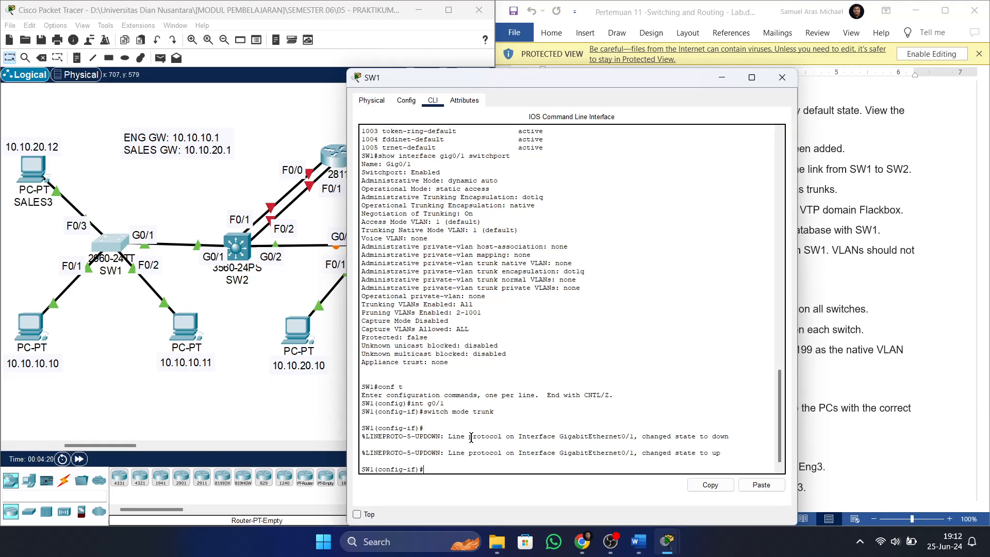
text(ex)
key(Return)
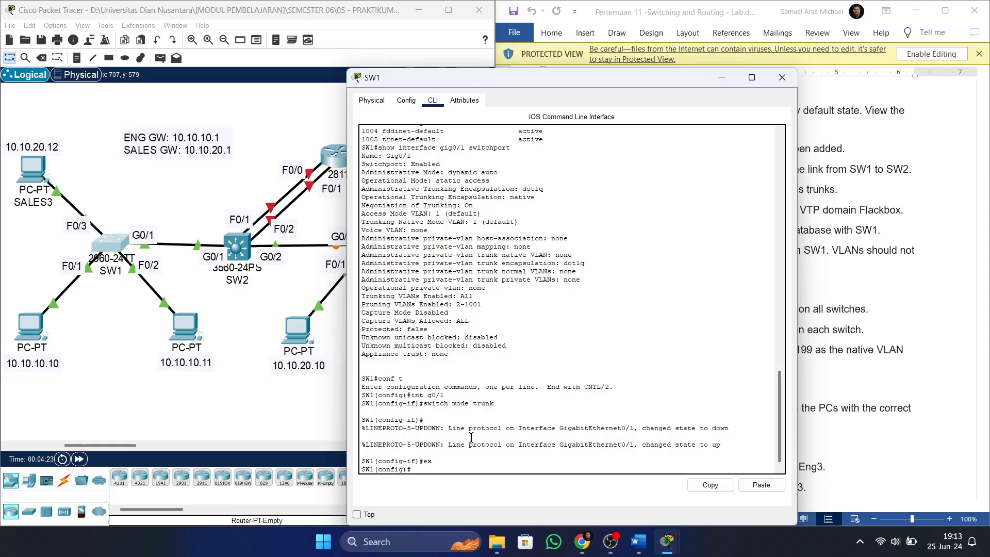
text(vtp domain Flackbox)
key(Return)
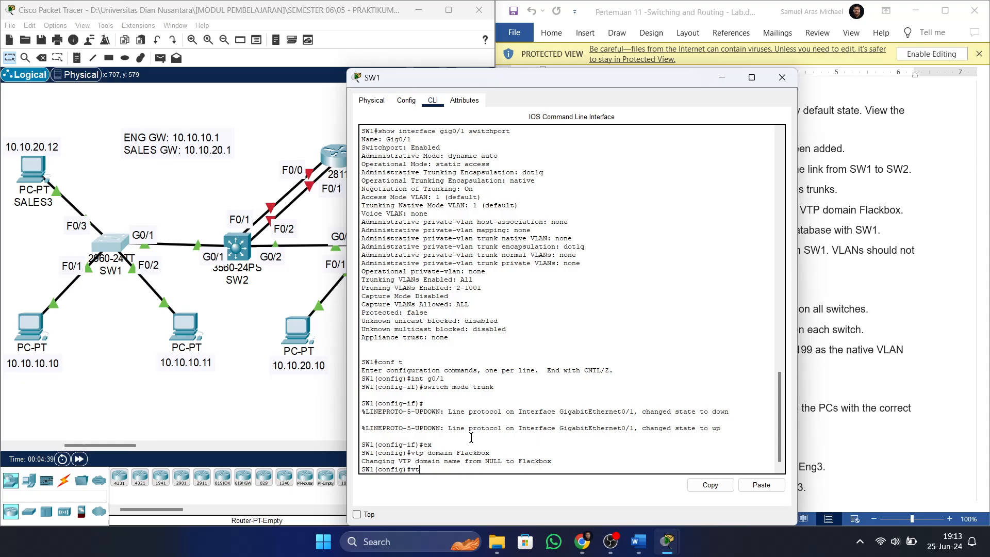
text(vtp mode server)
key(Return)
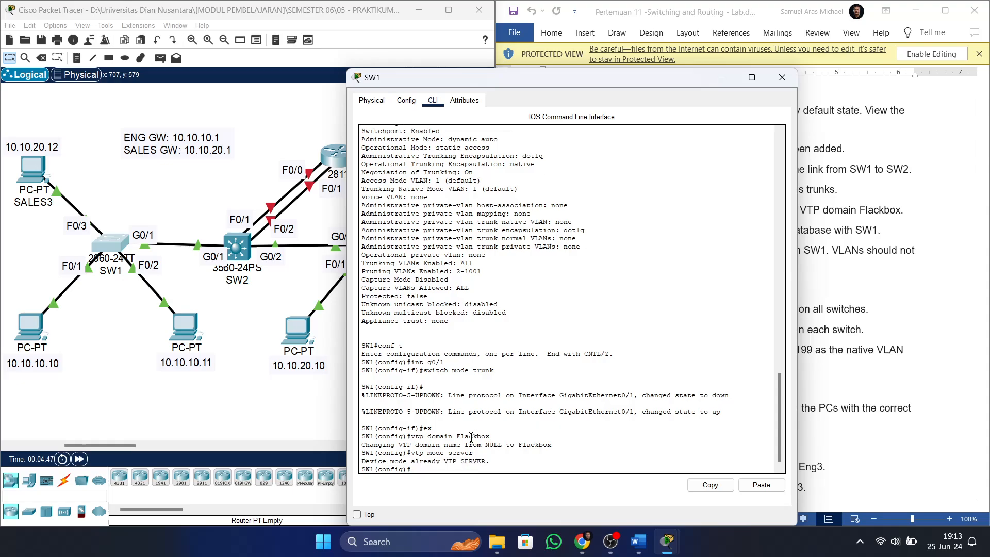